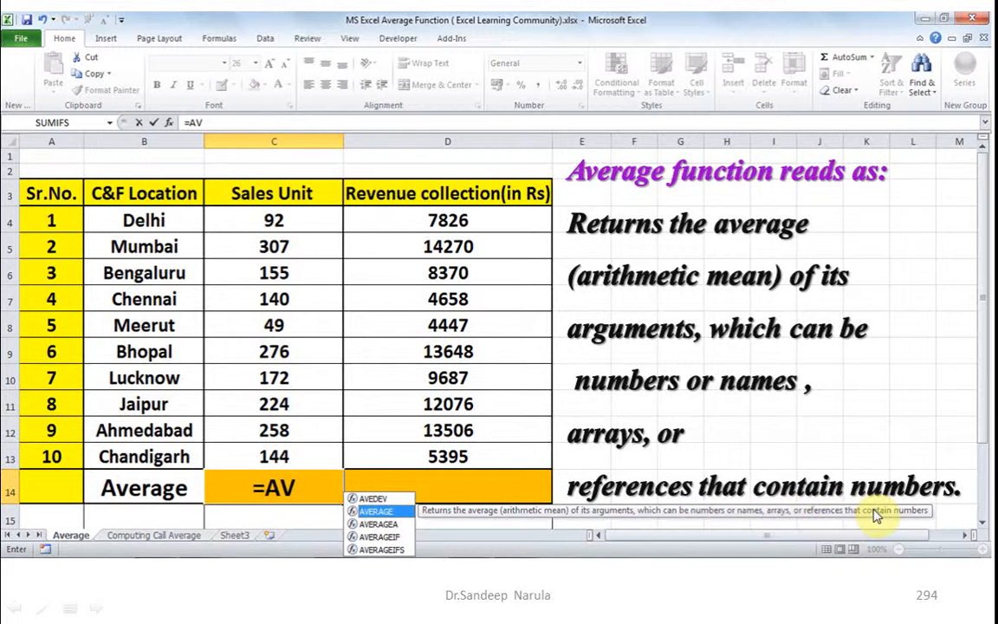
Start an AVERAGE formula in cell C14, taking the last Sales Unit value in C13 as its first reference.
double_click(375, 513)
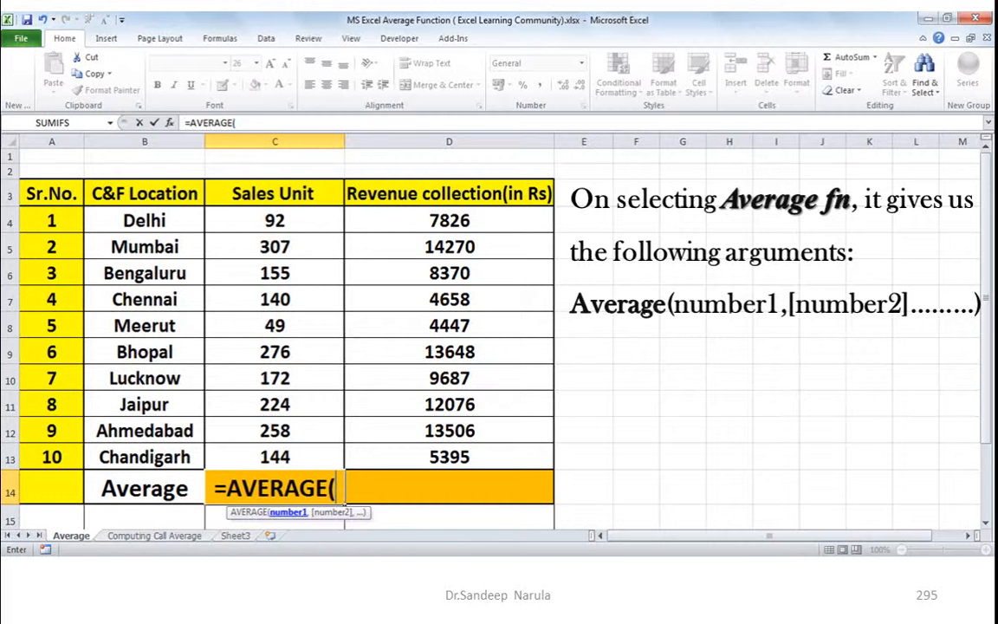
click(266, 459)
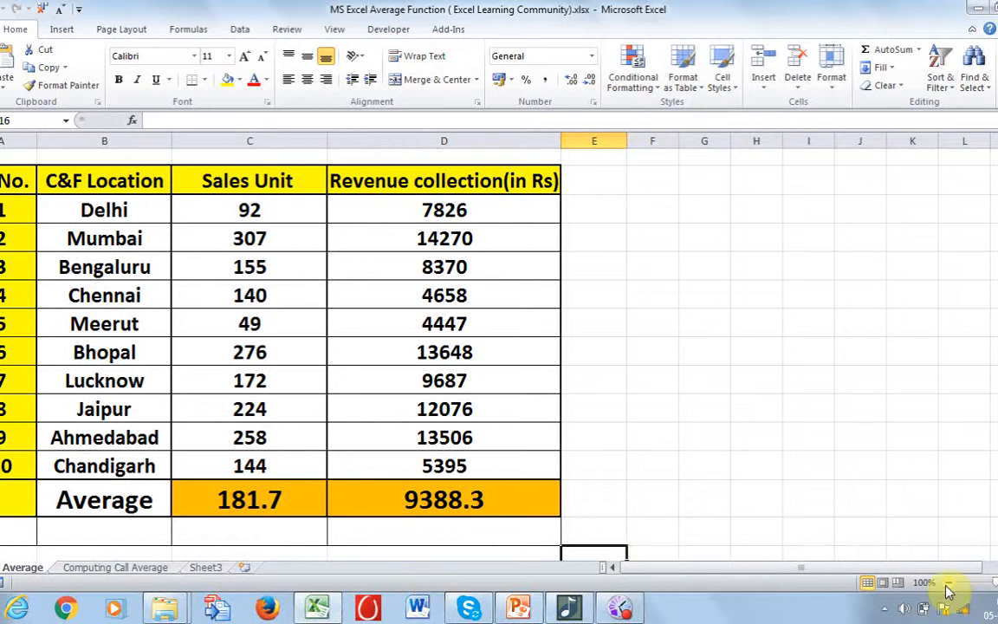
Clear the Sales Unit average in cell C14.
click(948, 588)
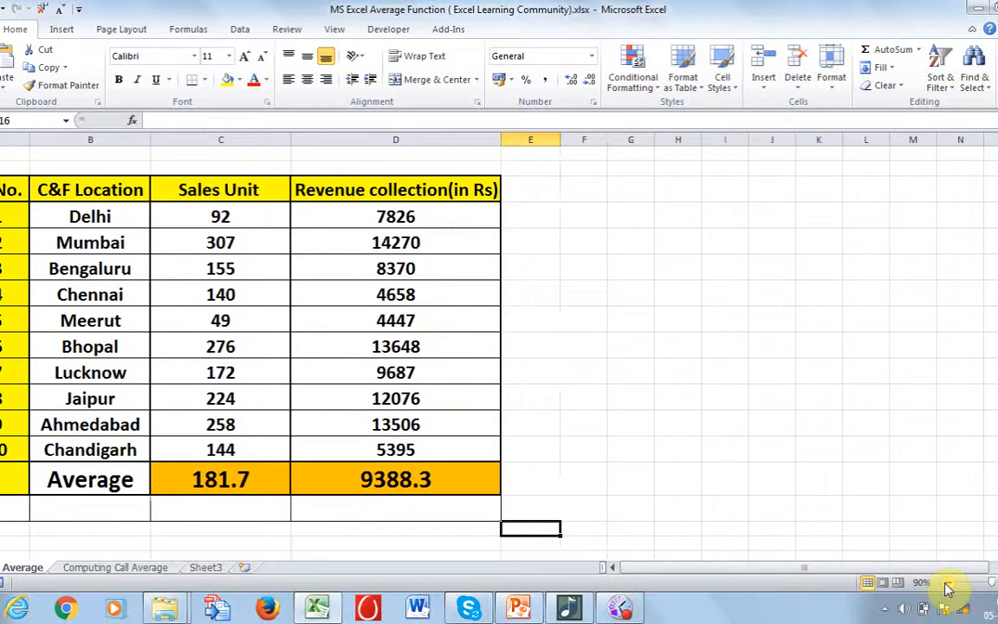
click(948, 585)
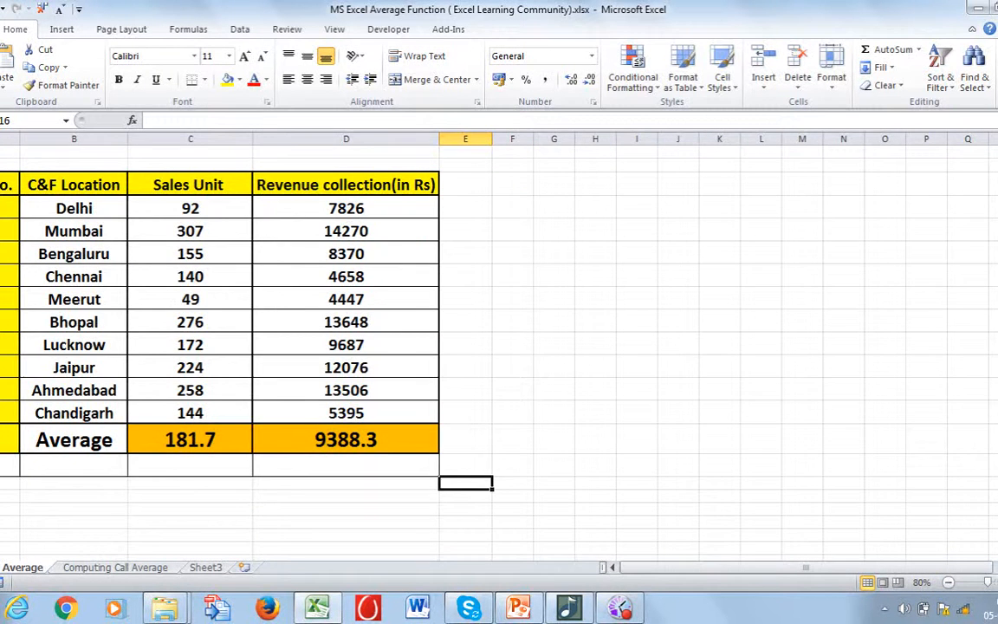
click(997, 583)
click(997, 583)
click(997, 584)
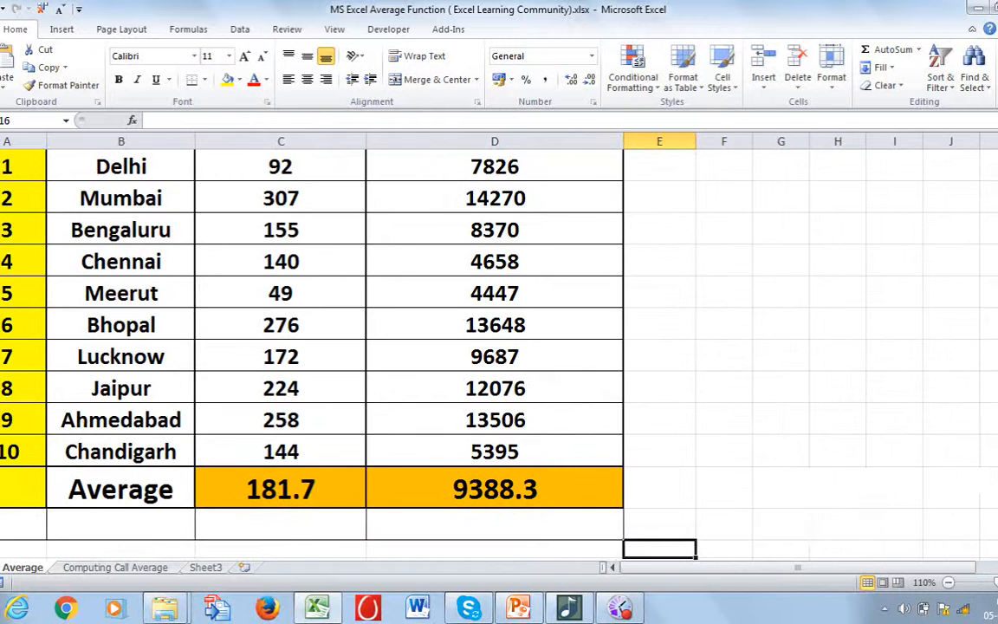
click(295, 490)
key(Delete)
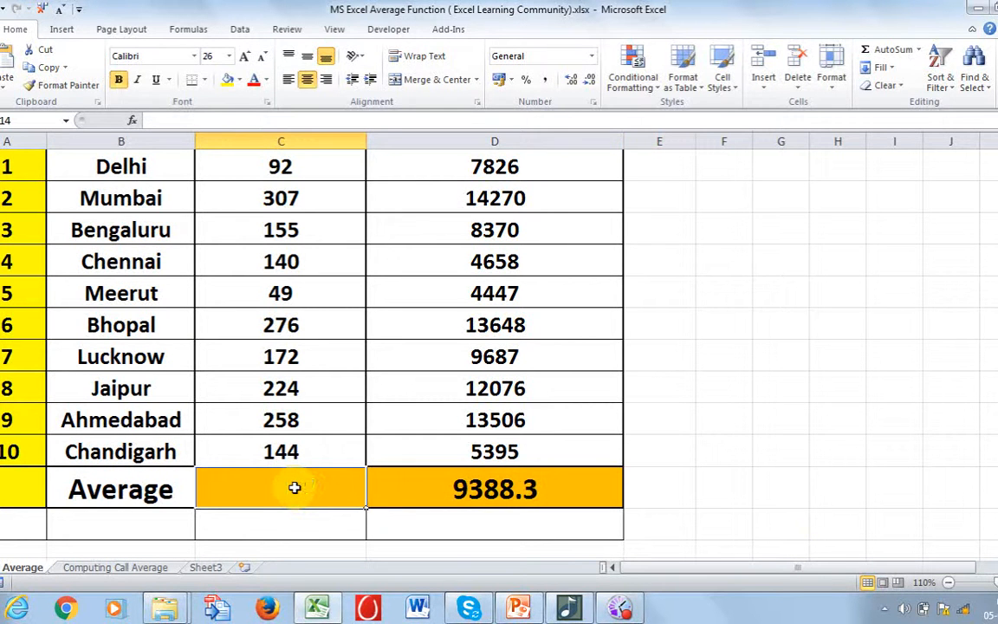
Enter =AVERAGE(C4:C13) in cell C14 to average the Sales Unit column.
text(=)
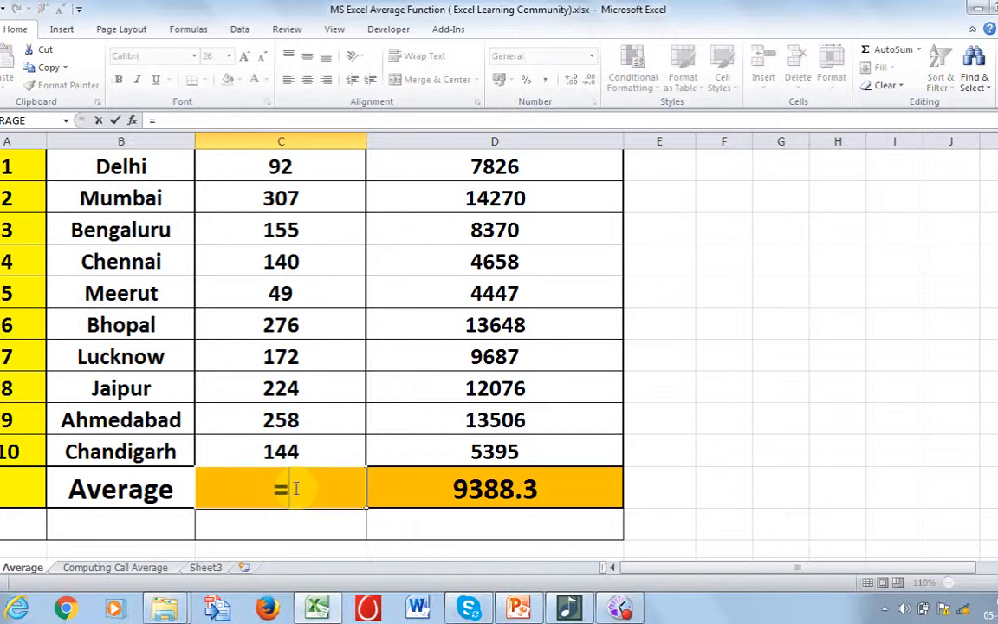
text(aV)
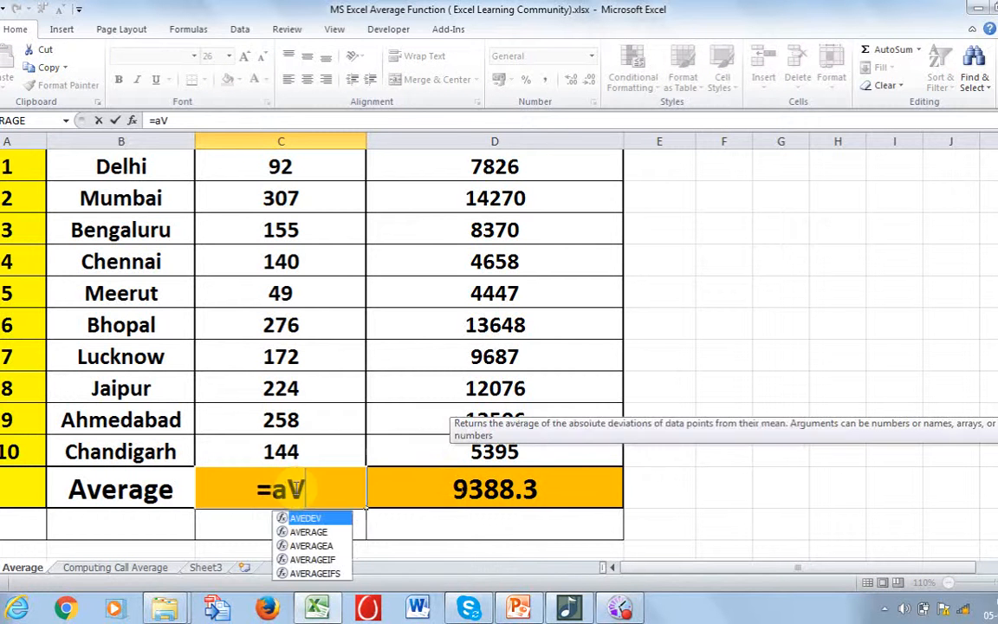
double_click(303, 531)
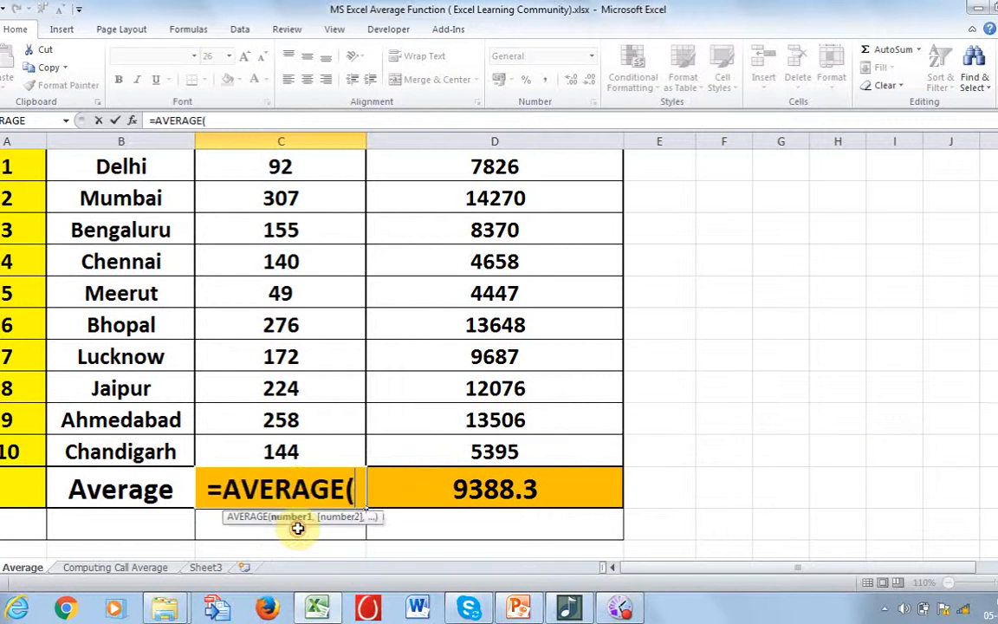
click(295, 456)
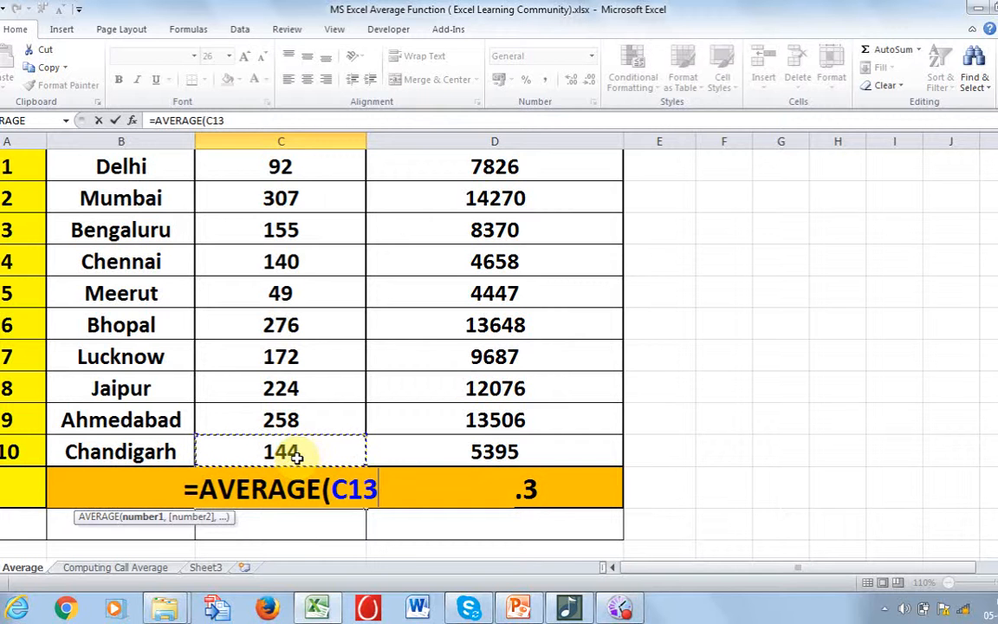
key(shift+Up)
key(shift+Up)
key(shift+Up)
key(shift+Up)
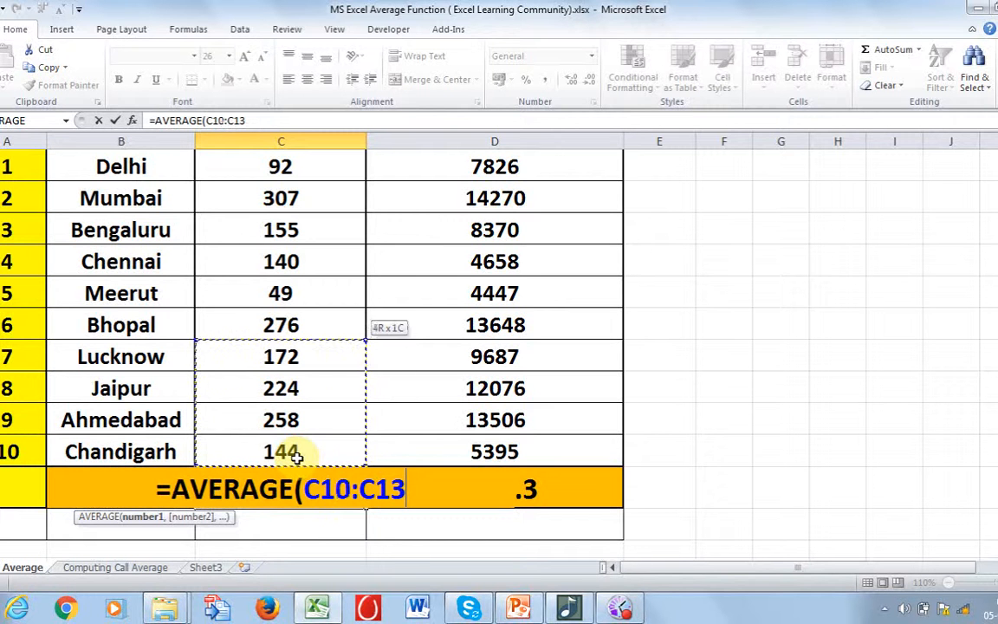
key(shift+Up)
key(shift+Up)
key(shift+Up)
key(shift+Up)
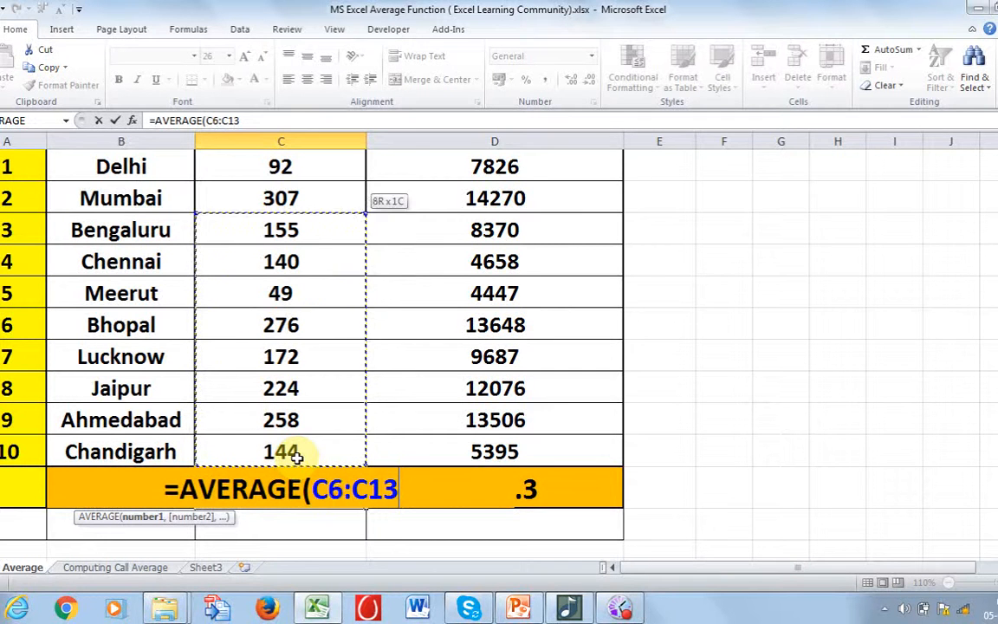
key(shift+Up)
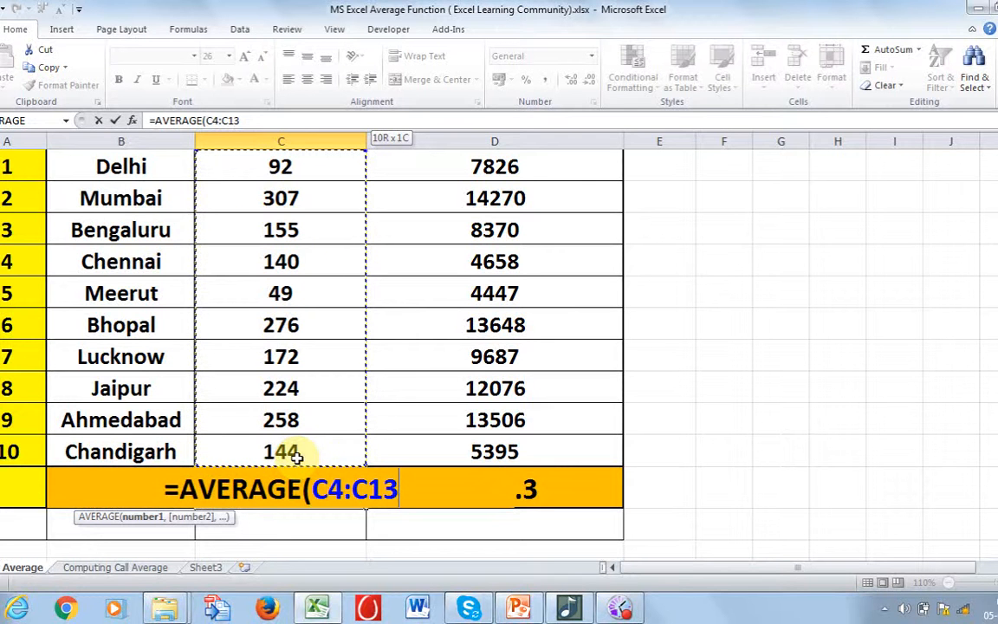
text())
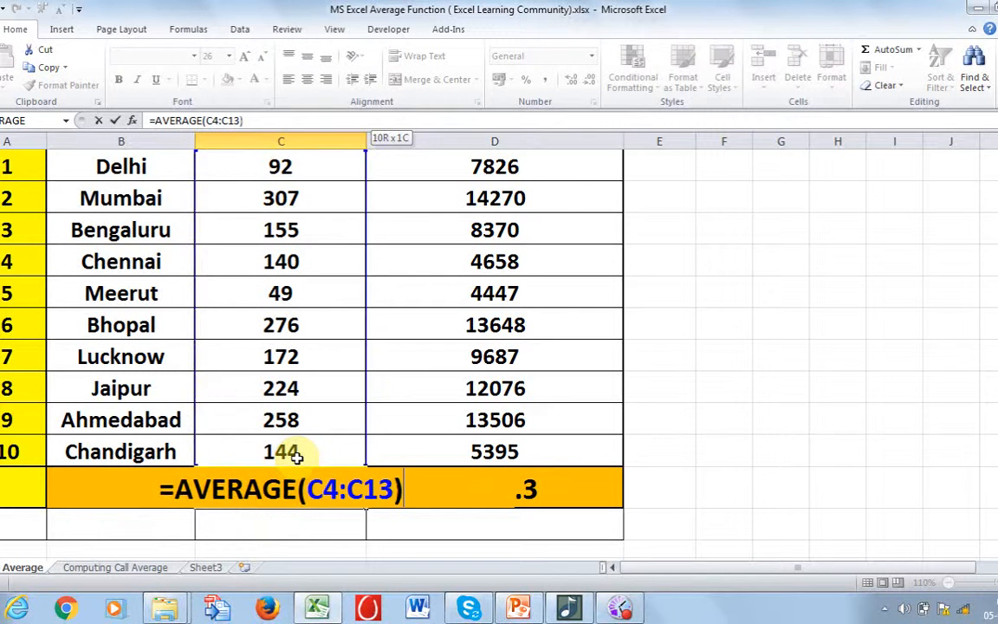
key(Return)
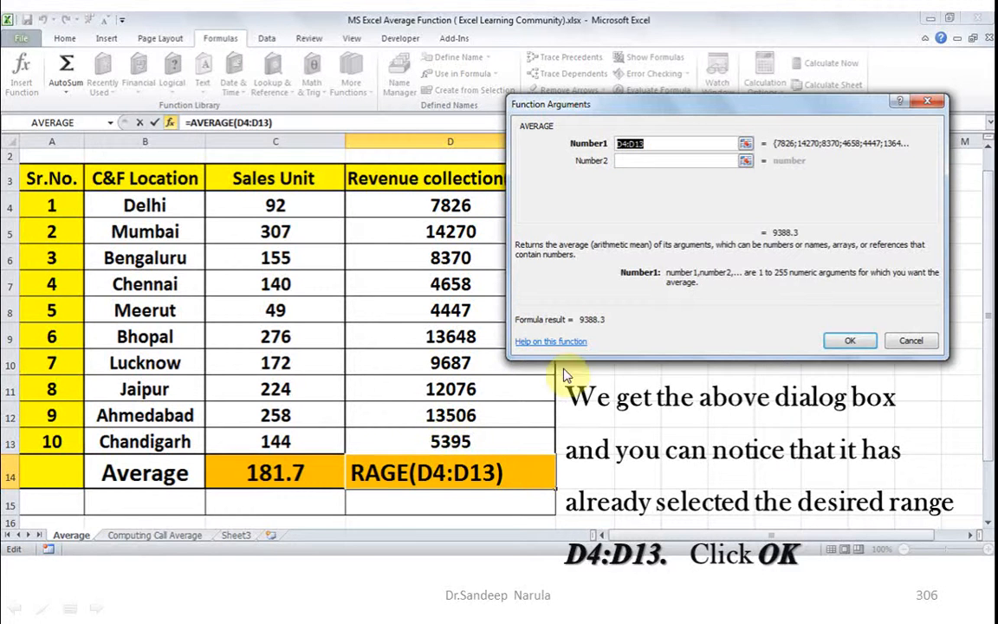
Accept D4:D13 as the AVERAGE function's argument for the revenue collection average in D14.
click(832, 343)
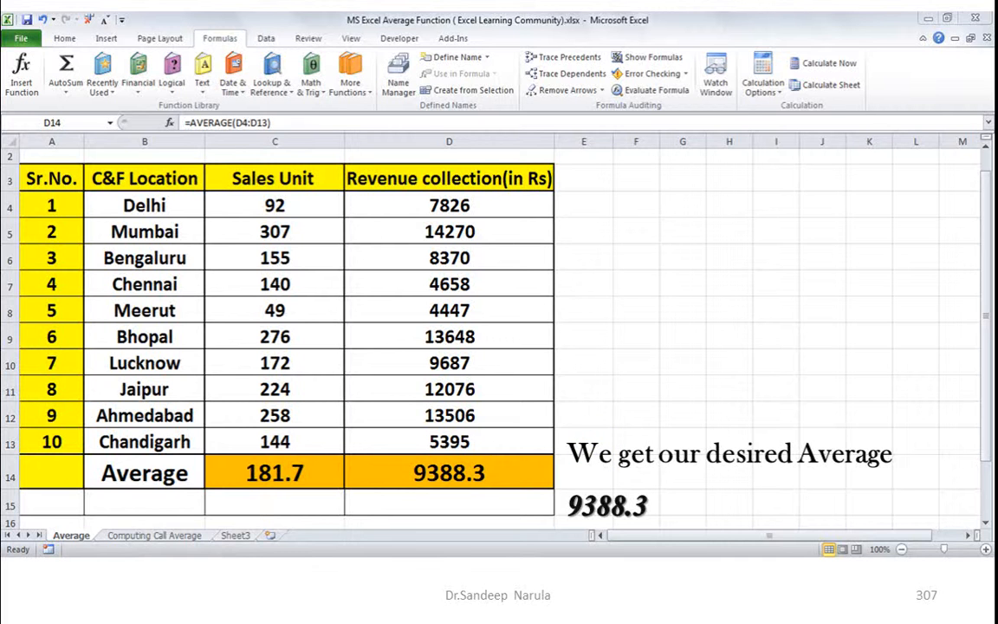
key(Right)
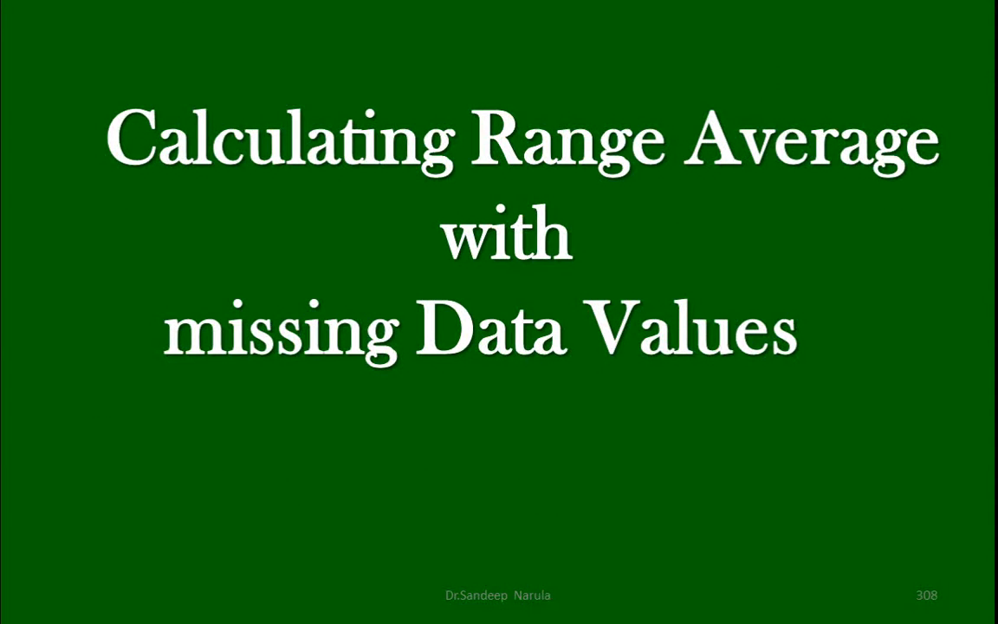
key(Right)
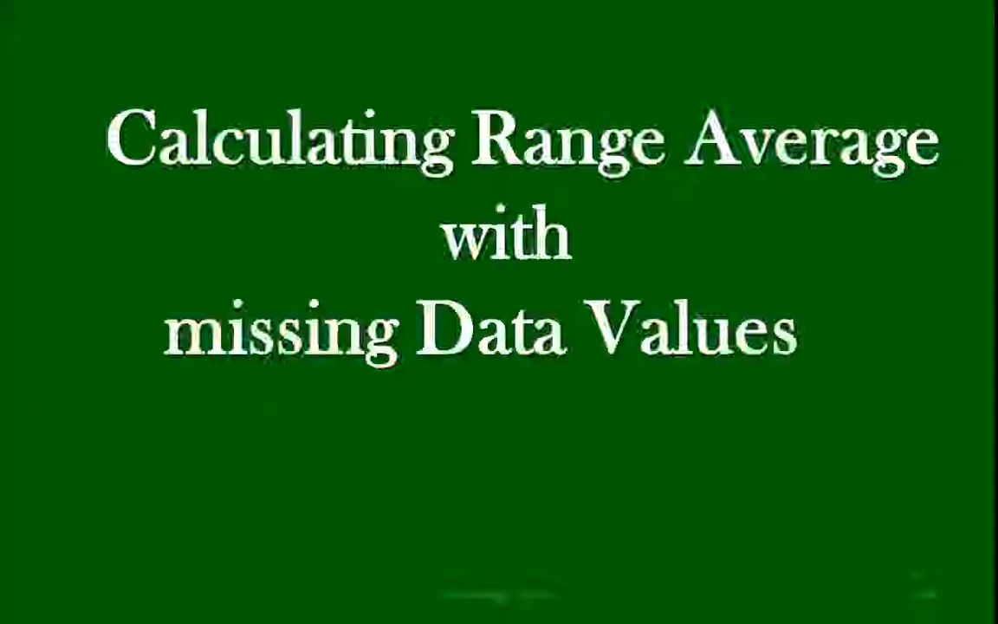
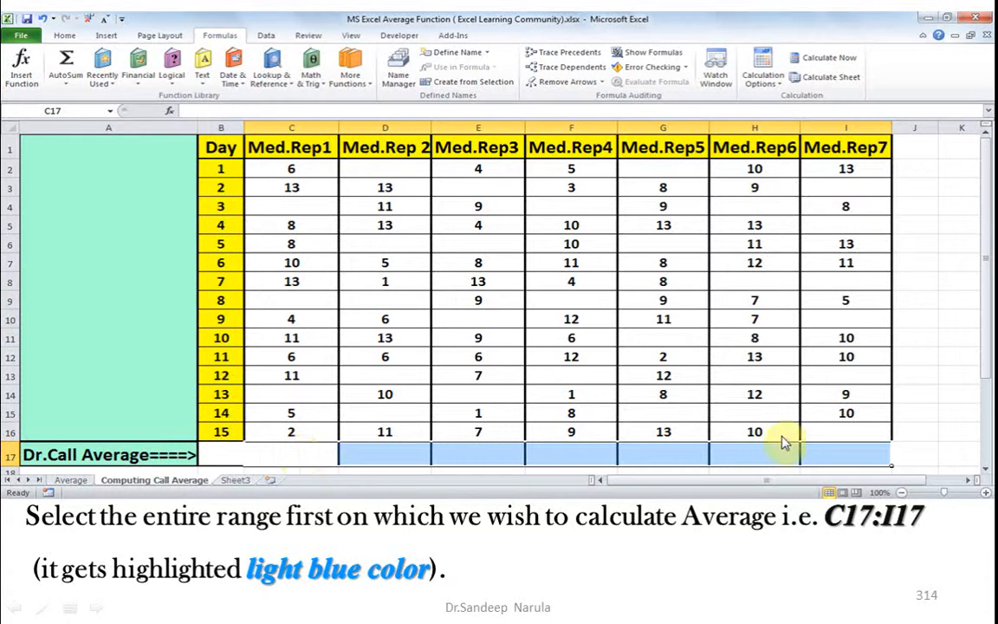
Fill the Dr.Call Average cells C17:I17 with column averages at once, using =AVERAGE(C2:C16).
click(847, 452)
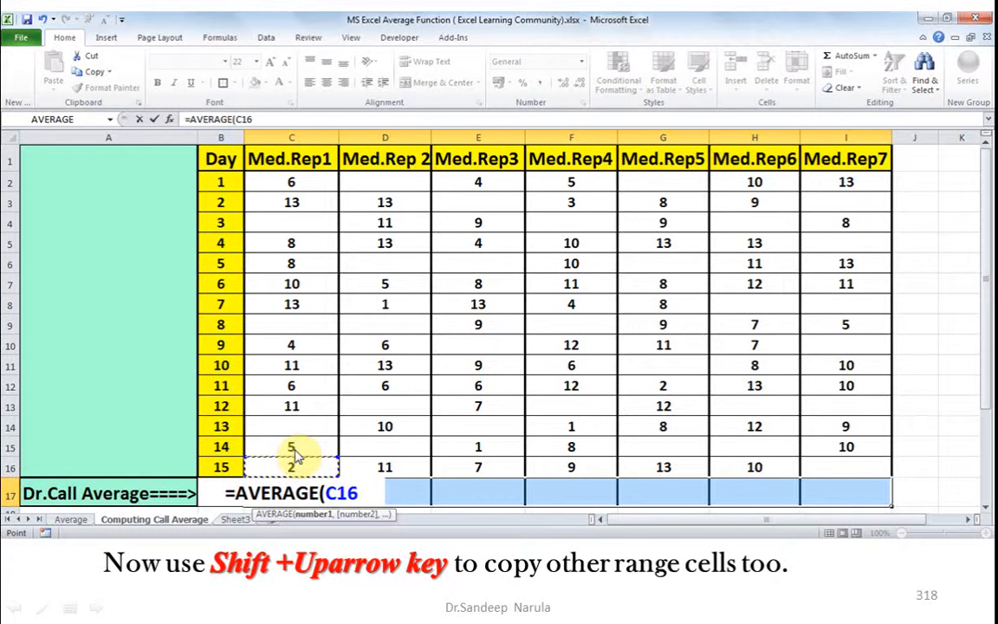
key(shift+Up)
key(shift+Up)
key(shift+Up)
key(shift+Up)
key(shift+Up)
key(shift+Up)
key(shift+Up)
key(shift+Up)
key(shift+Up)
key(shift+Up)
key(shift+Up)
key(shift+Up)
key(shift+Up)
key(shift+Up)
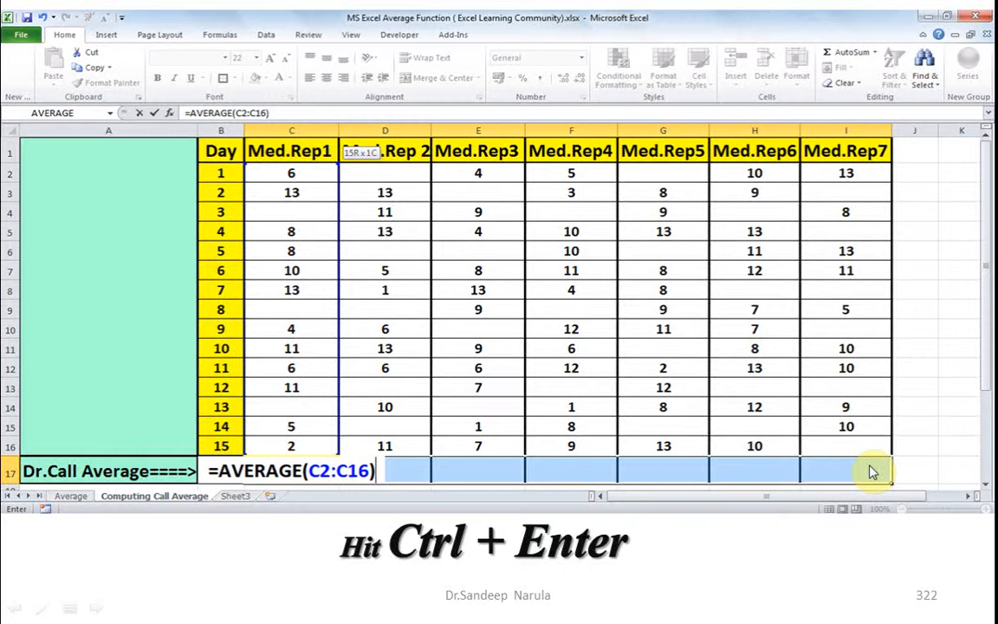
key(ctrl+Return)
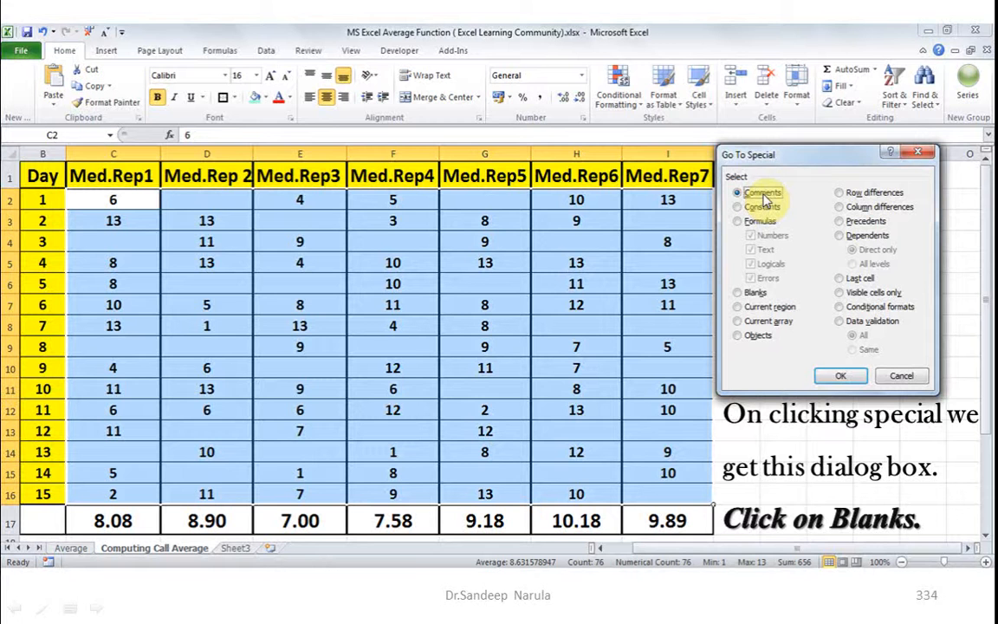
Select only the blank cells within C2:I16 and fill all of them with 0.
click(752, 293)
click(837, 382)
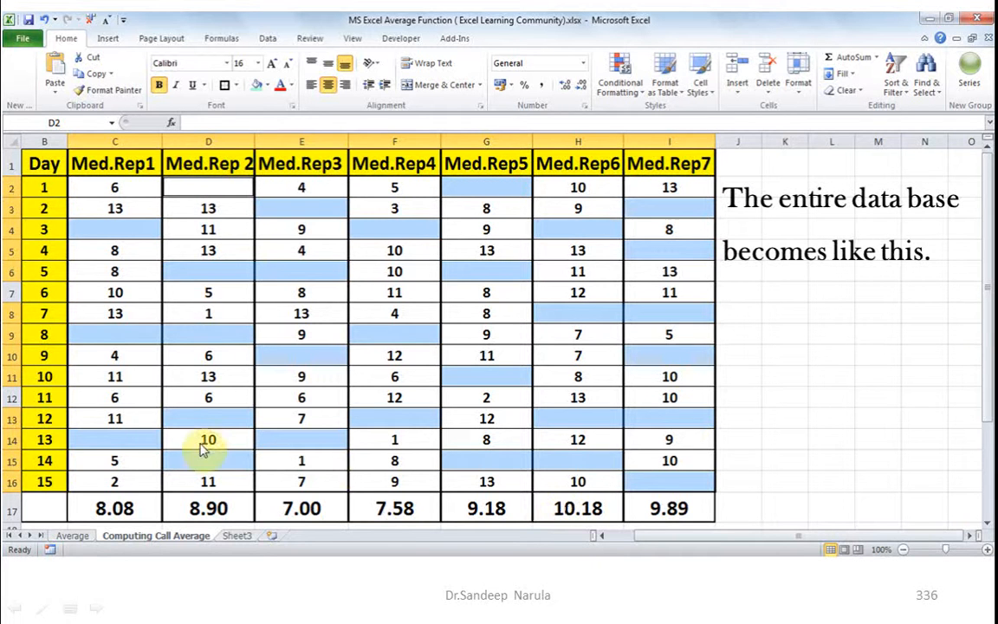
click(212, 189)
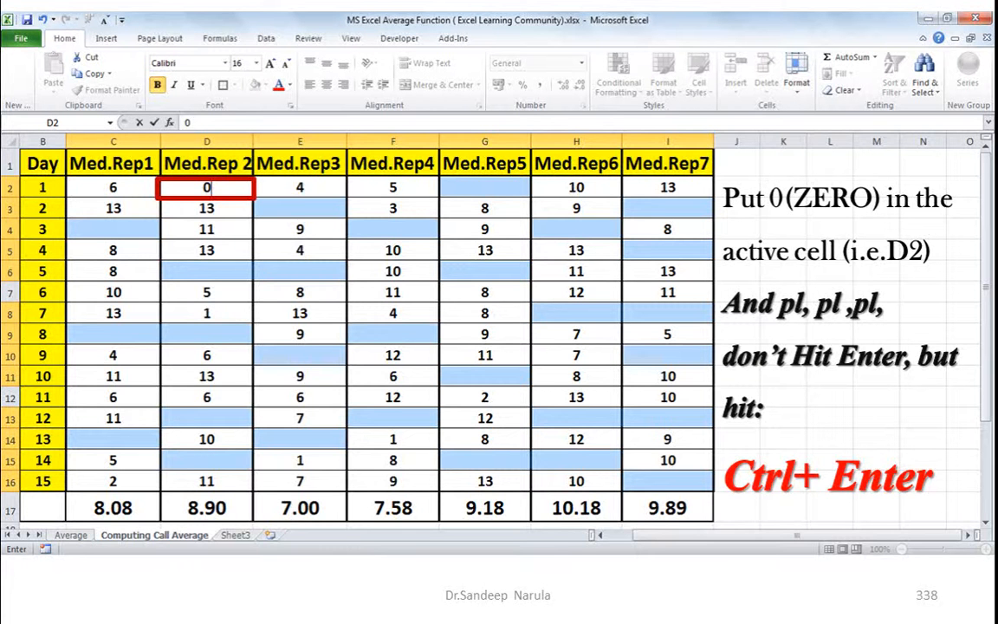
key(ctrl+Return)
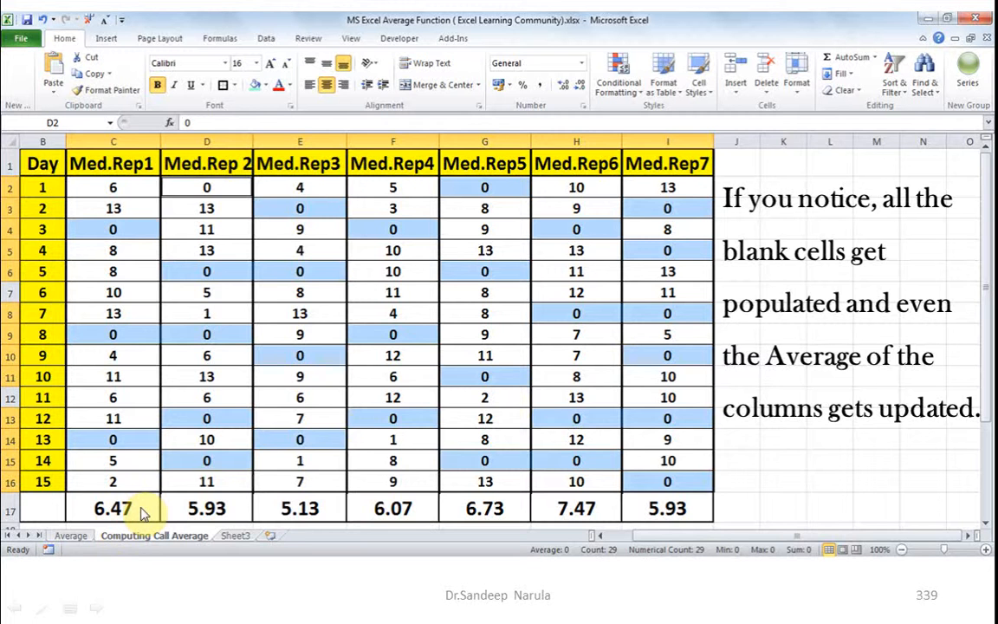
Compare the Med.Rep column averages in row 17 before and after filling the blank cells with 0.
key(Left)
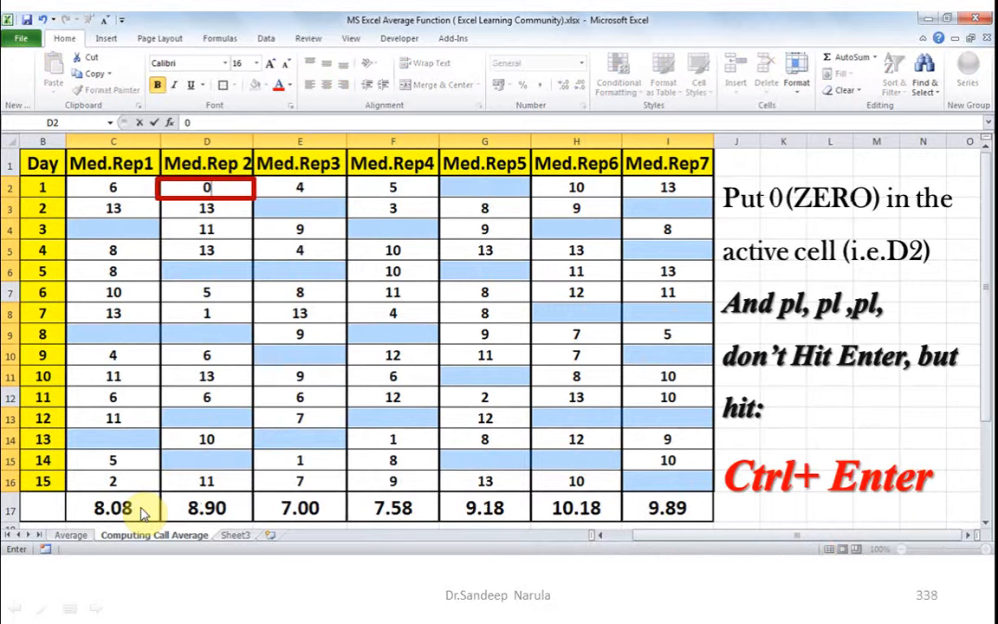
key(Right)
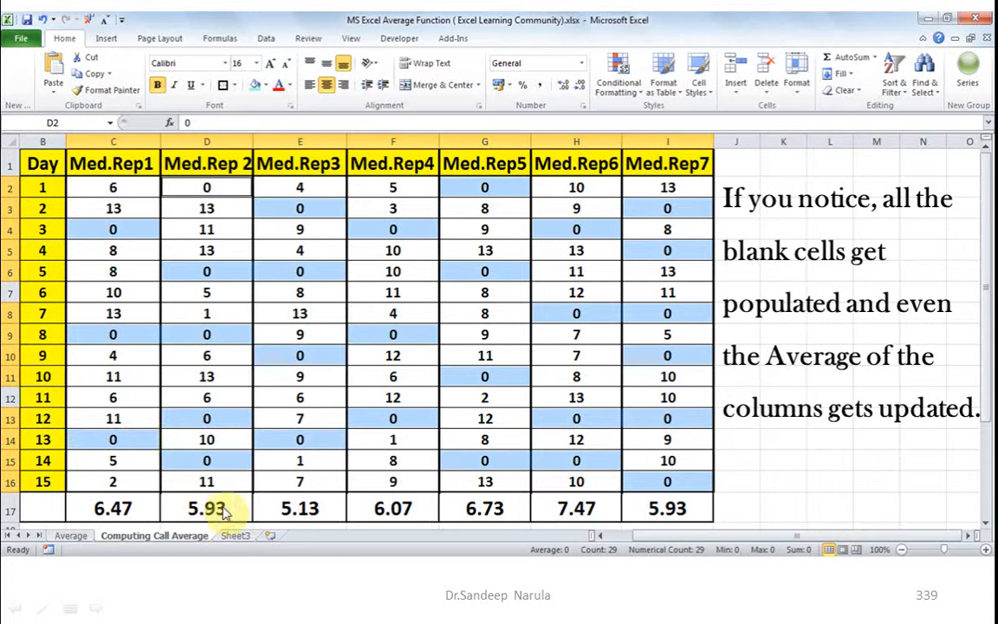
key(Left)
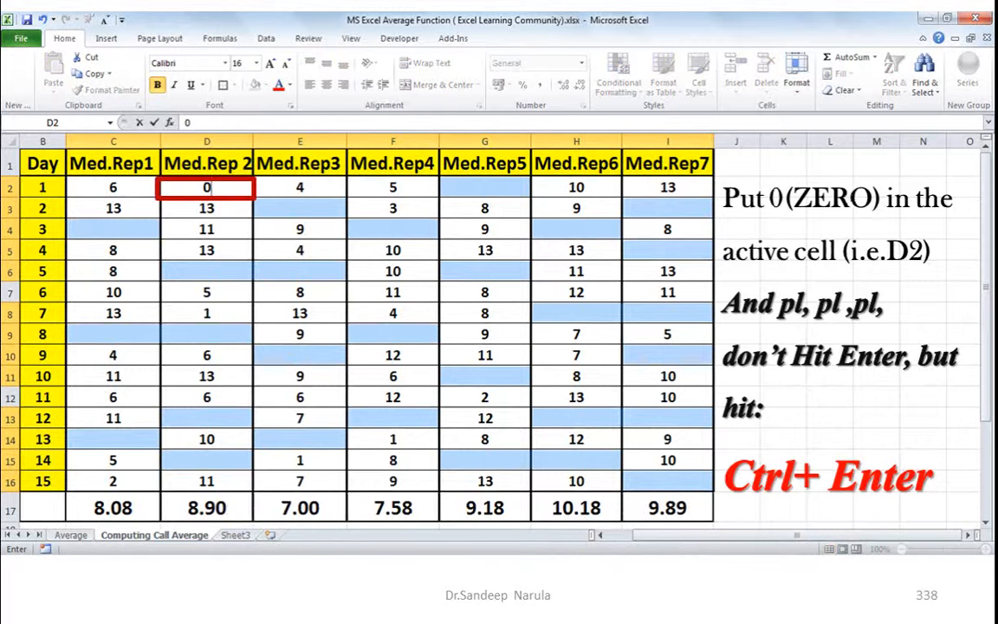
key(Right)
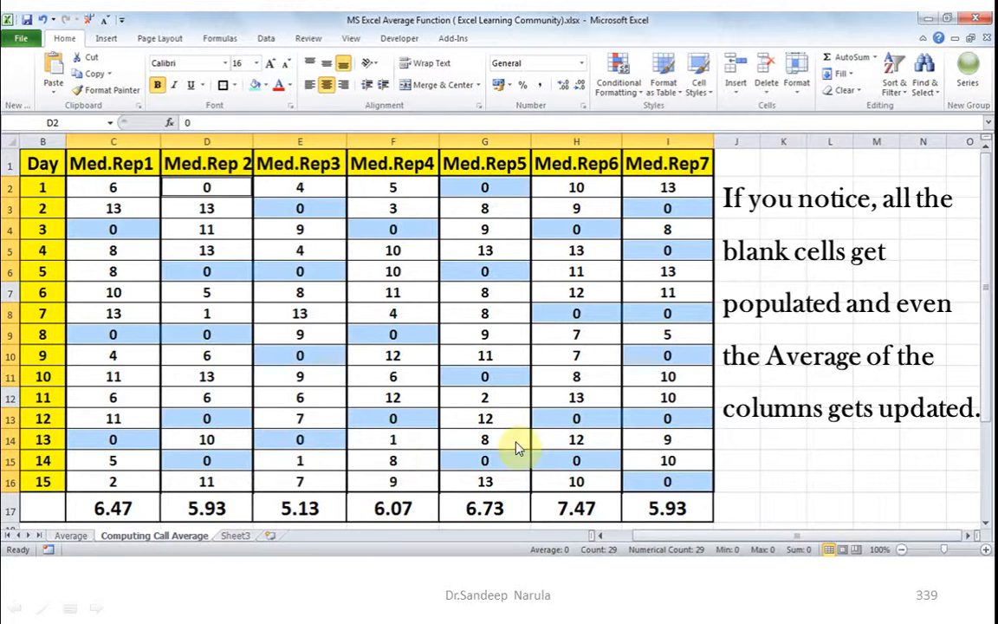
key(Right)
key(Right)
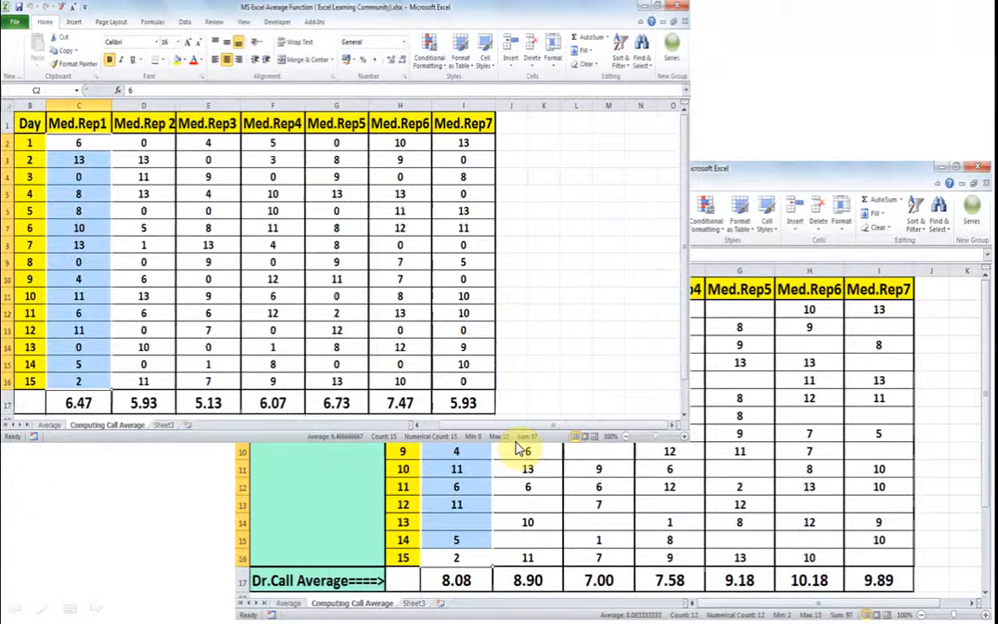